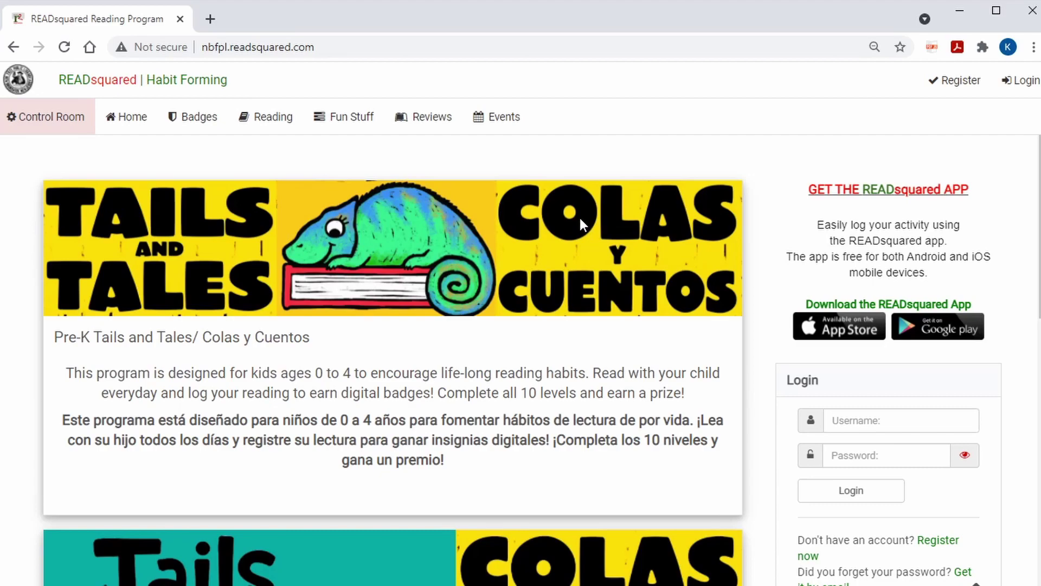
- Move from the address bar to the READsquared home page and its 'Register now' link
click(260, 48)
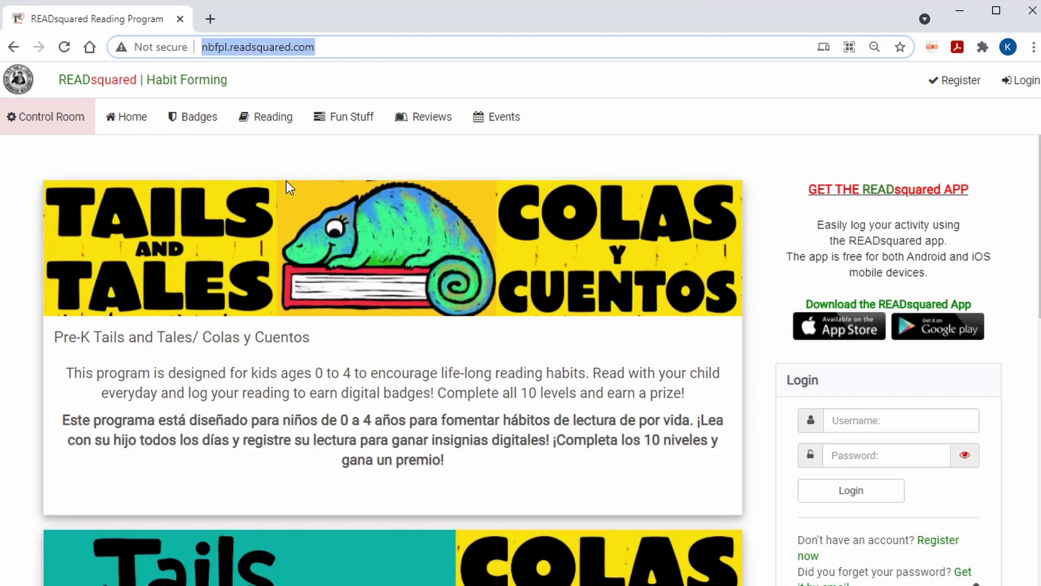
click(26, 210)
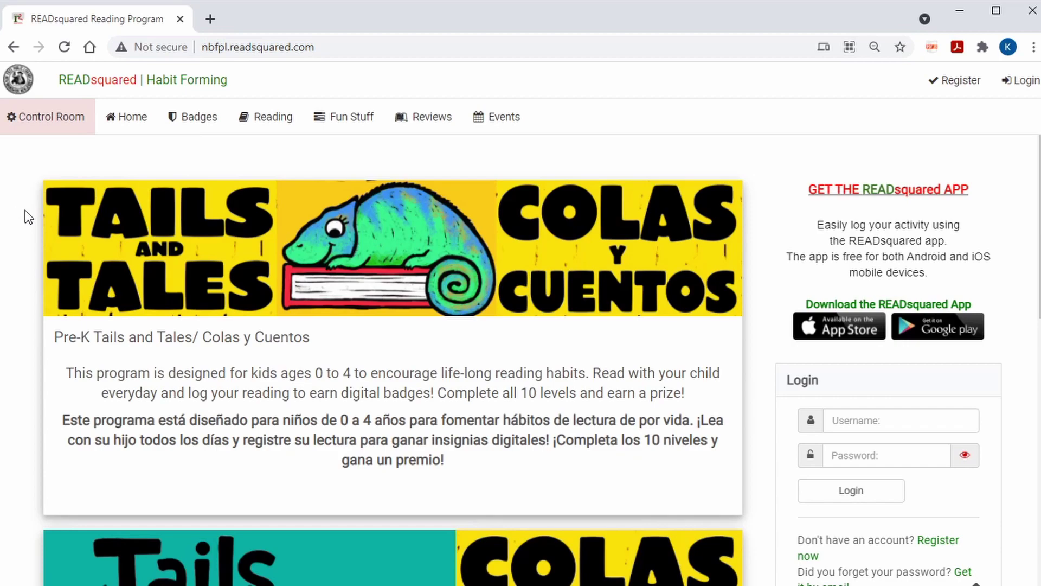
scroll(25, 211, down, 1)
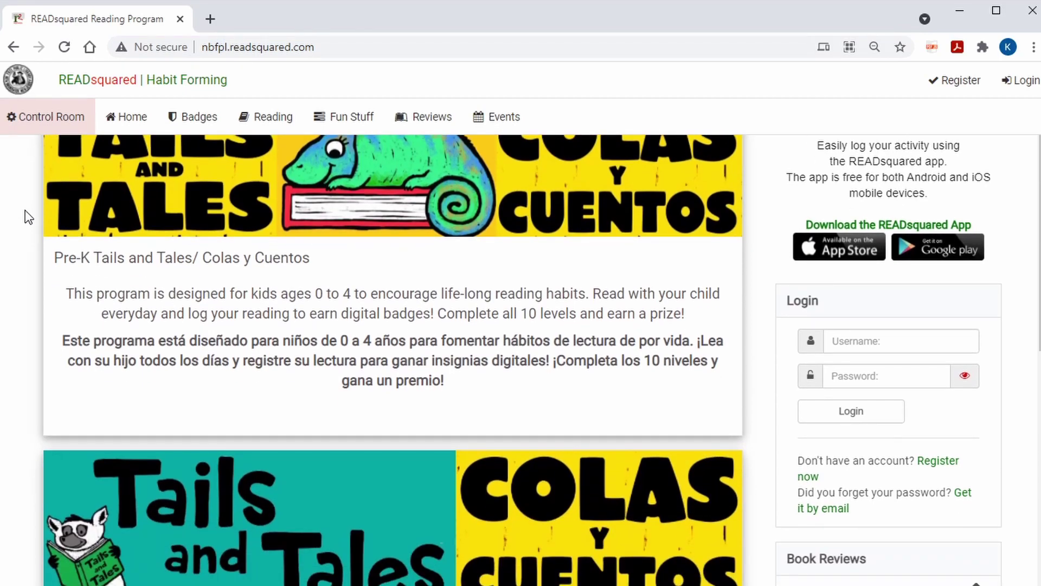
scroll(25, 210, down, 1)
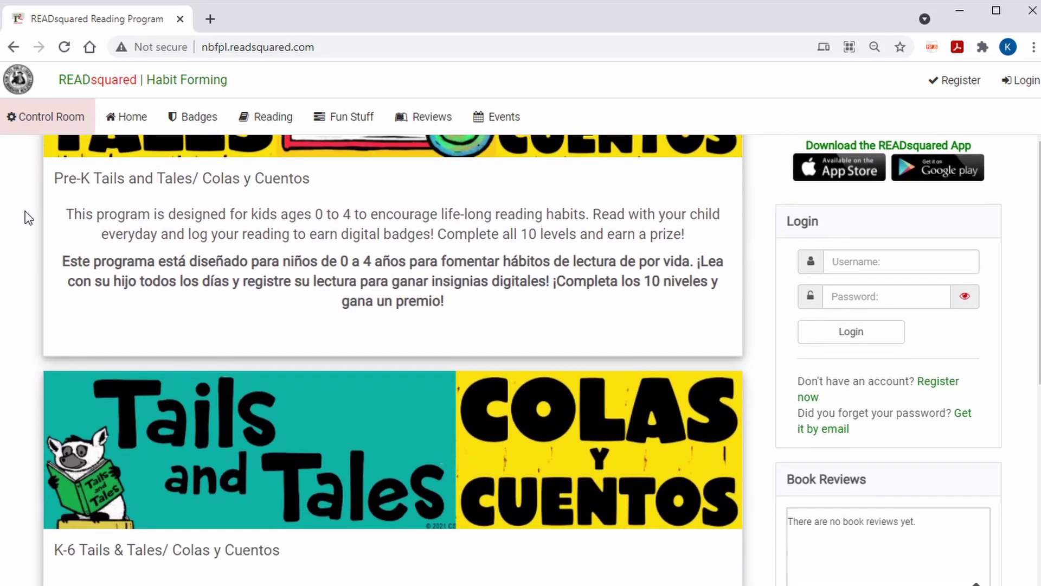
scroll(25, 218, down, 2)
scroll(25, 218, down, 1)
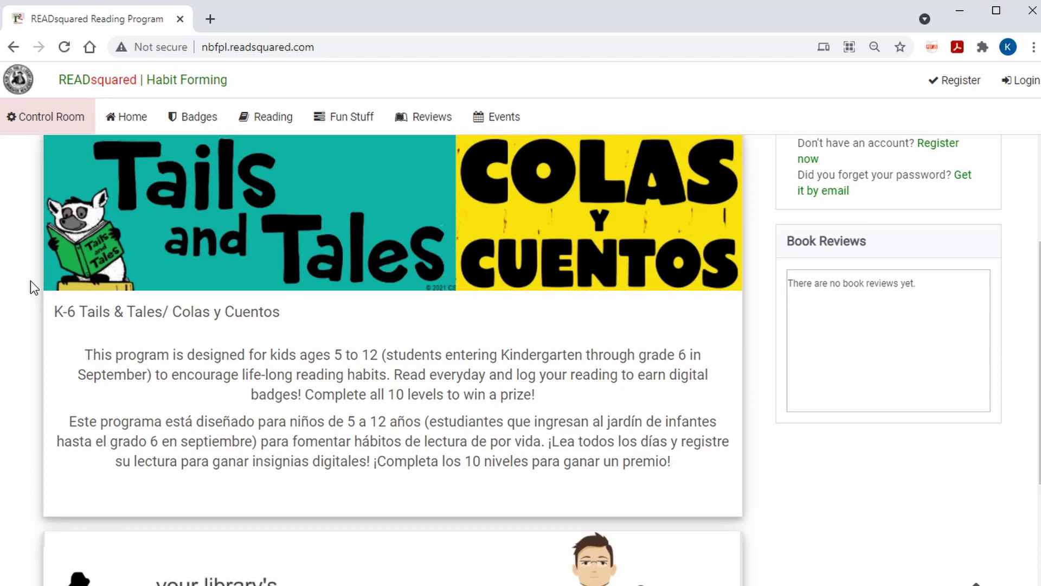
scroll(30, 281, up, 3)
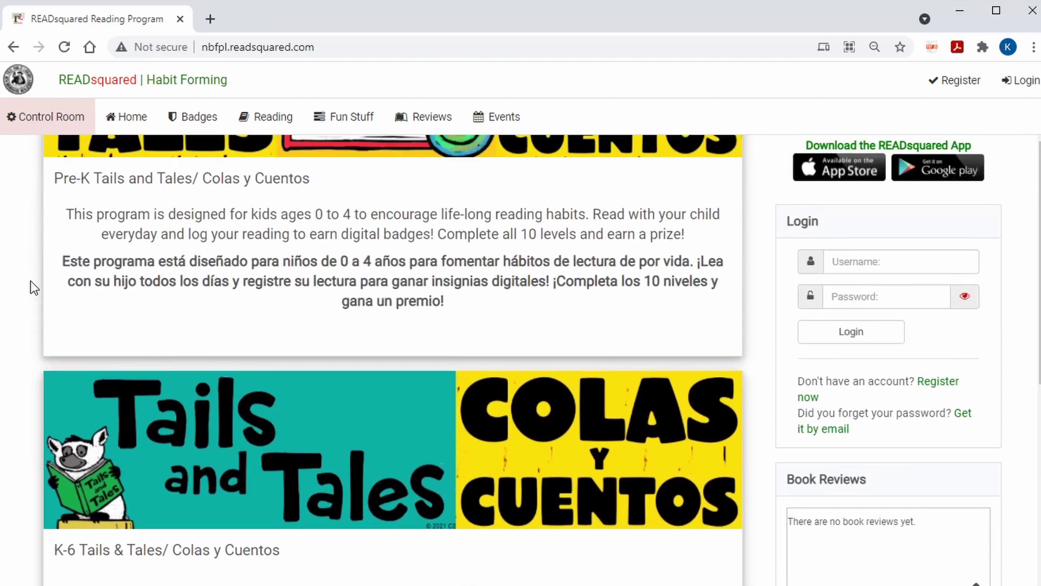
scroll(30, 281, up, 2)
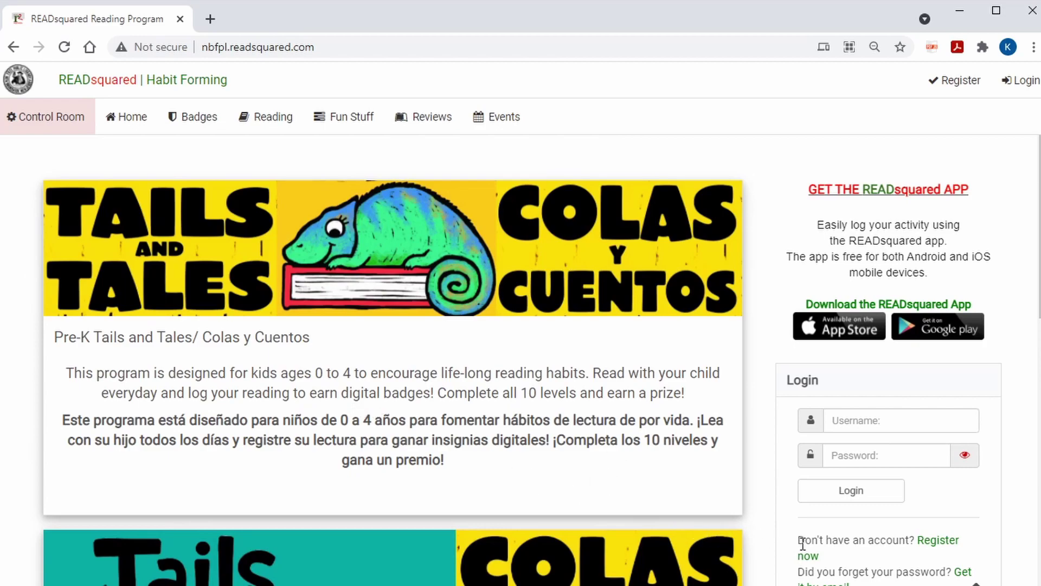
scroll(908, 504, down, 1)
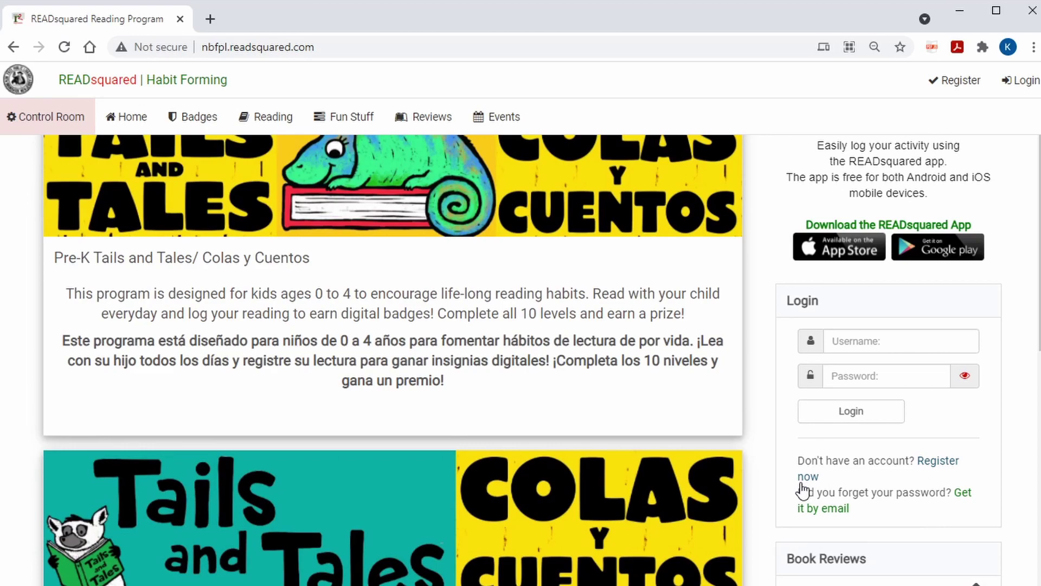
- Register 'Myself Only' at age 10 and continue to the K-6 Tails & Tales form
click(940, 469)
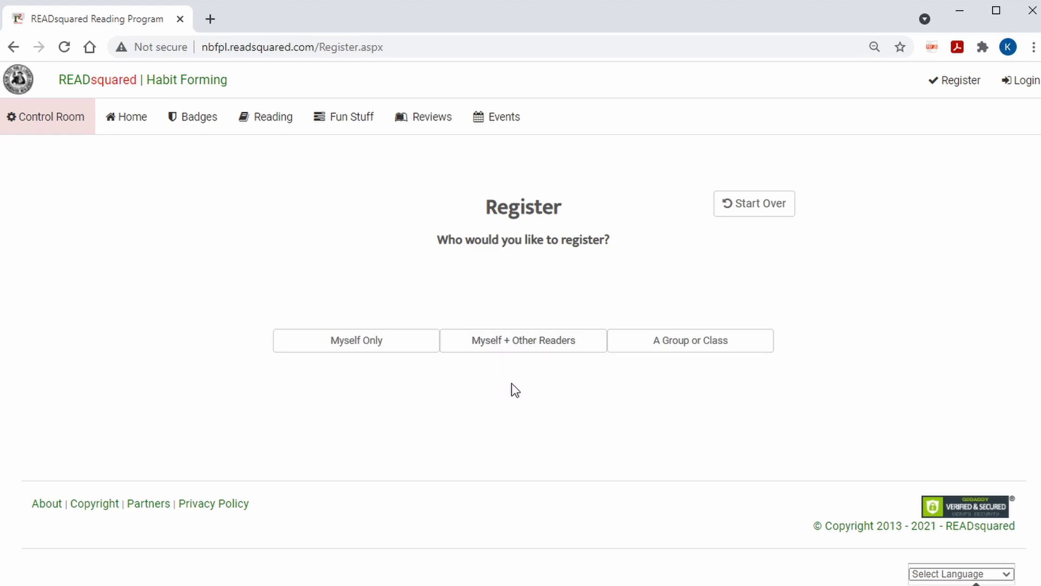
click(358, 348)
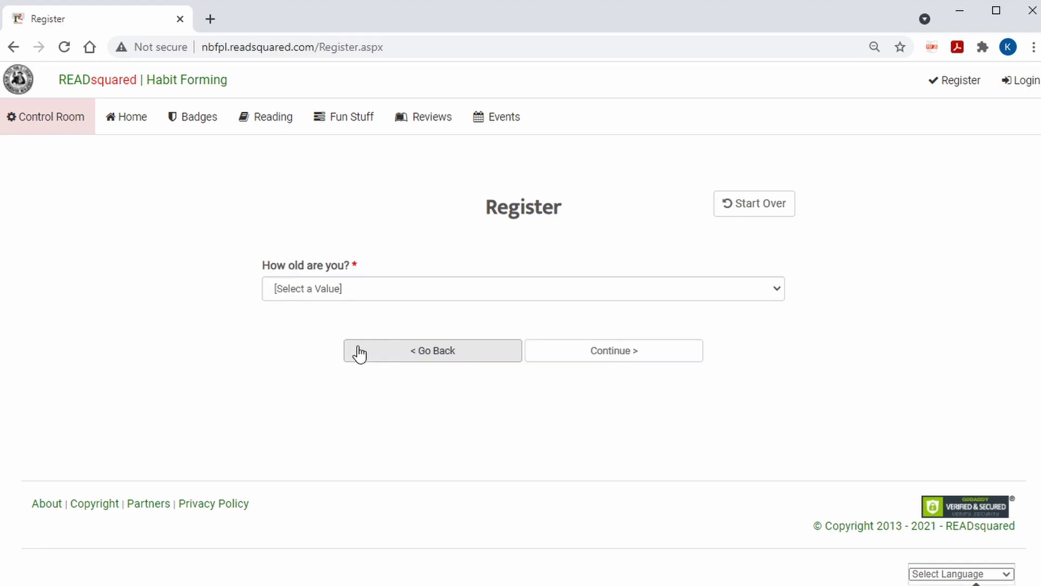
click(393, 289)
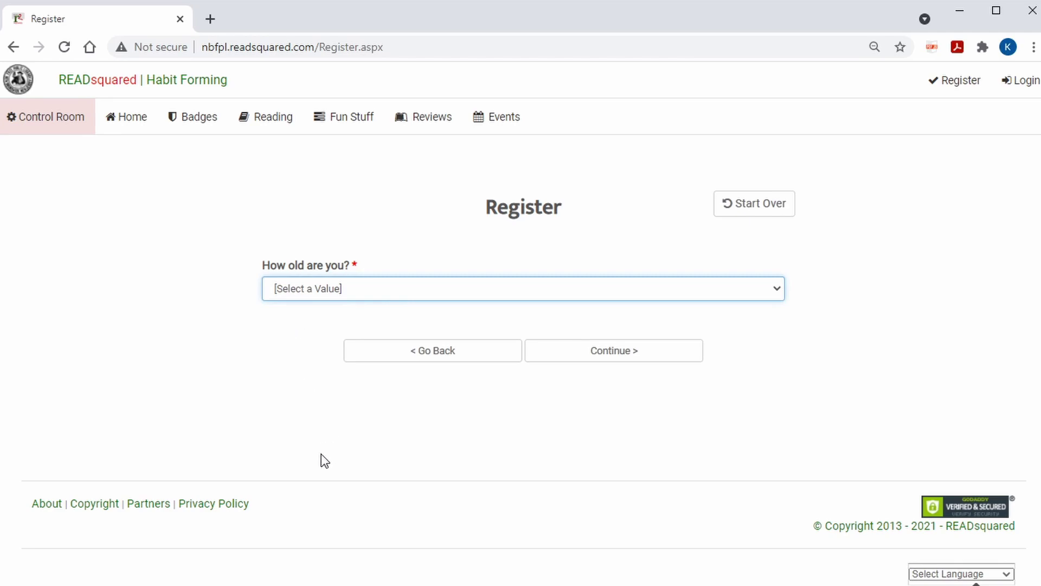
text(10 Years Old)
click(615, 363)
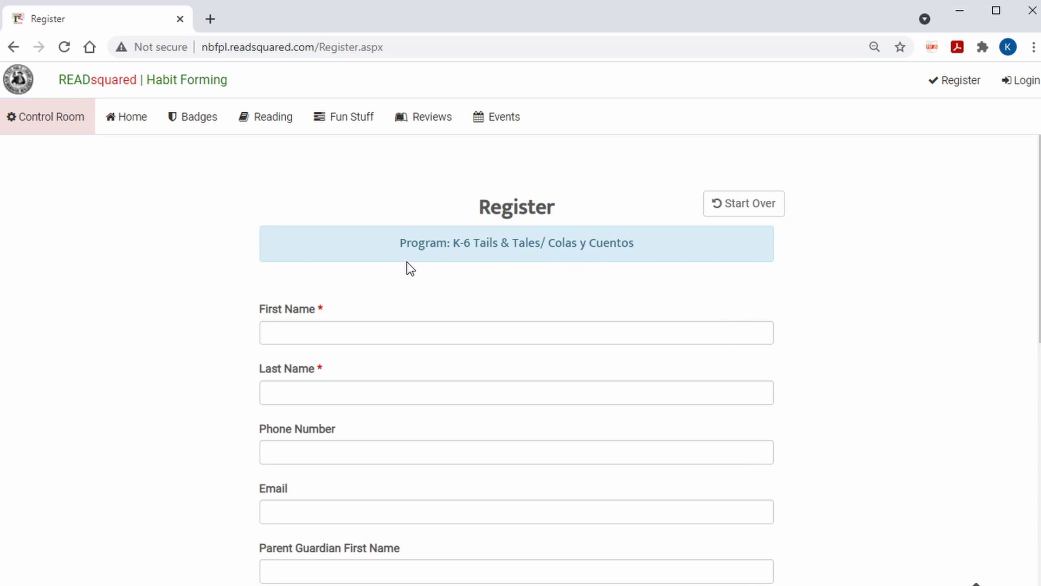
- Enter the reader's first and last names, moving on toward the phone and guardian fields
click(371, 337)
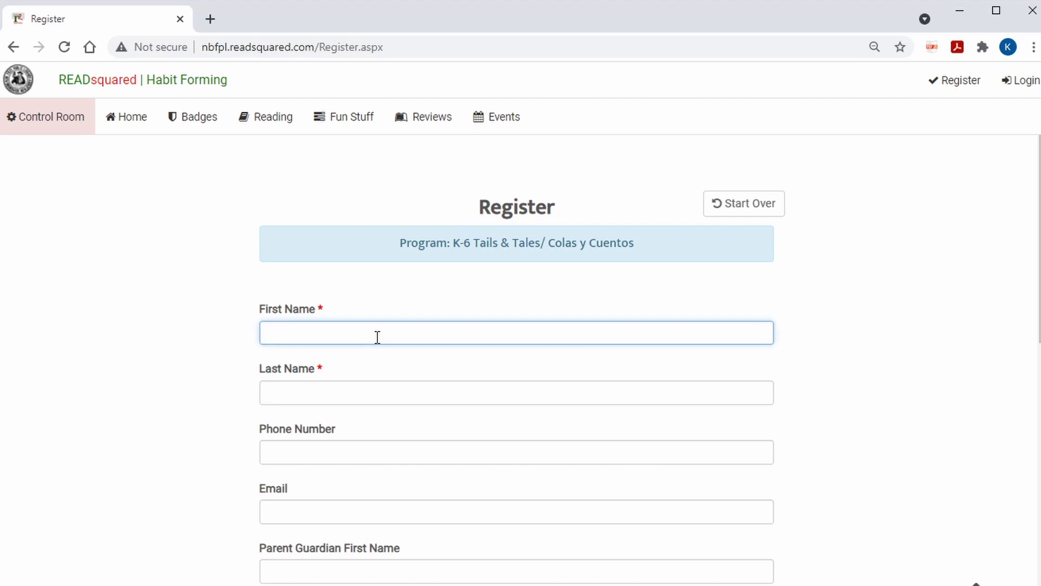
text(Greg)
click(382, 384)
text(Hef)
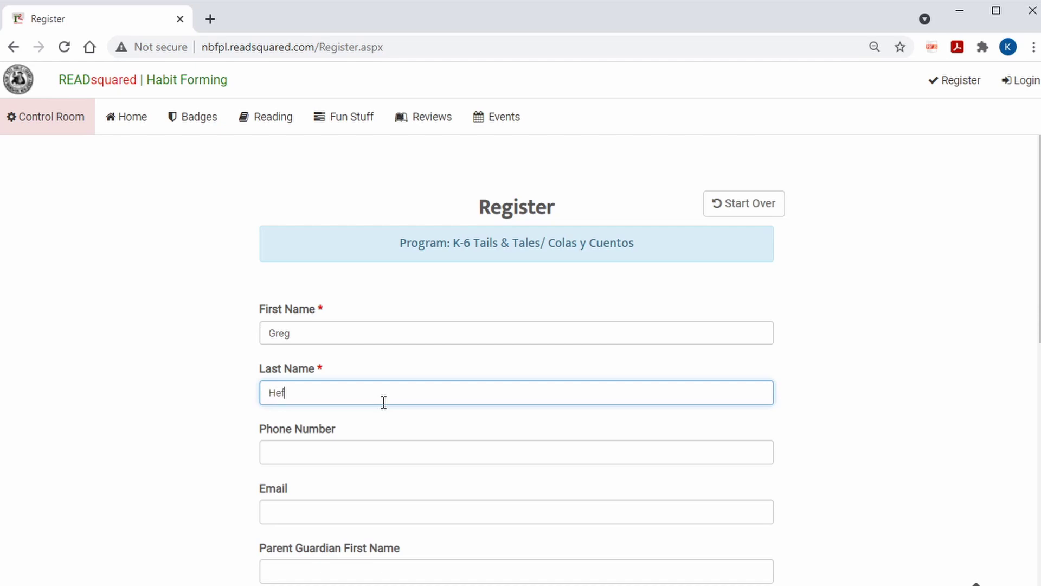
text(fley)
click(355, 450)
scroll(354, 457, down, 1)
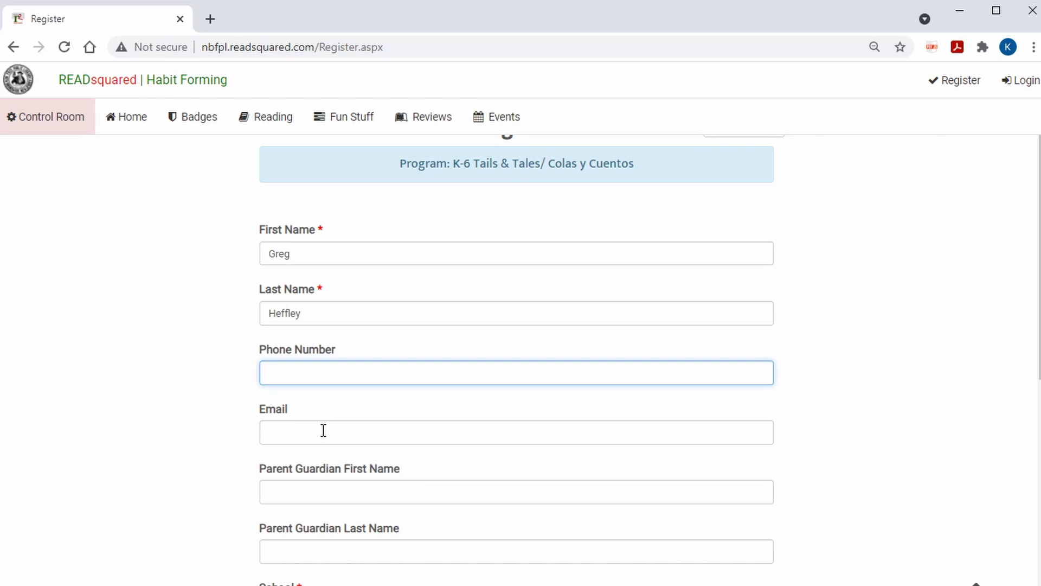
scroll(353, 429, down, 2)
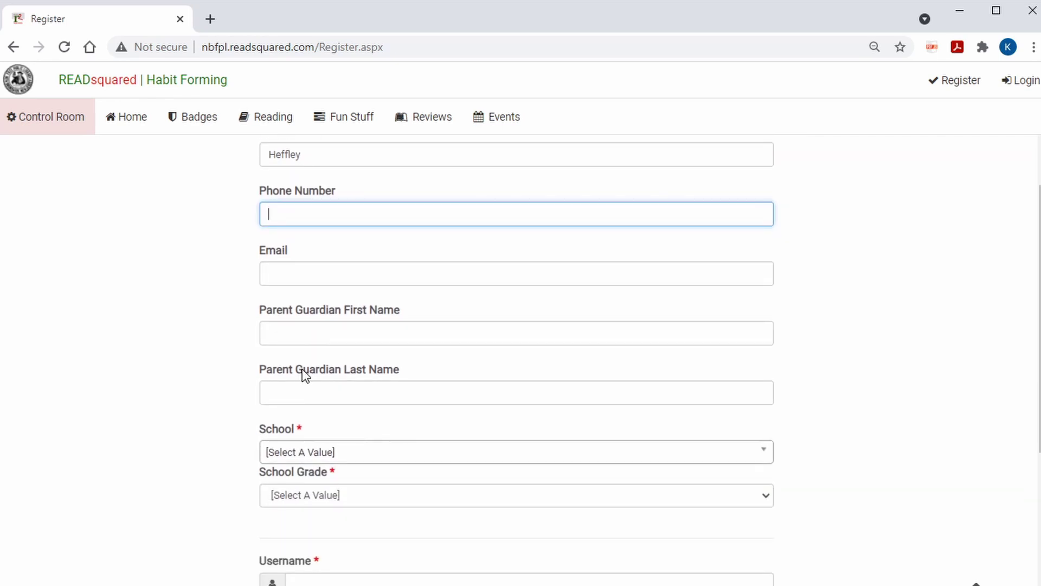
scroll(298, 372, down, 1)
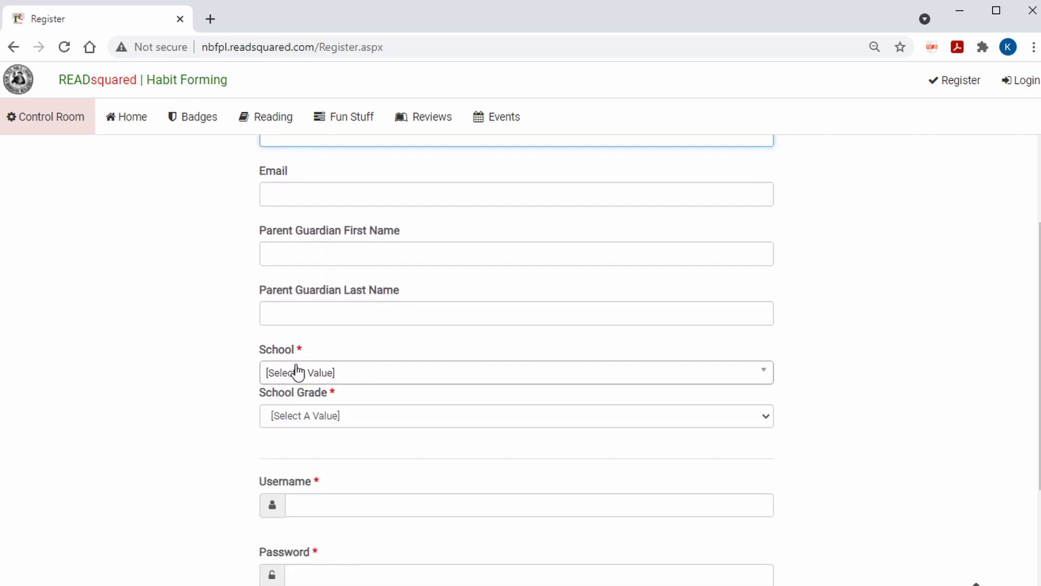
click(318, 252)
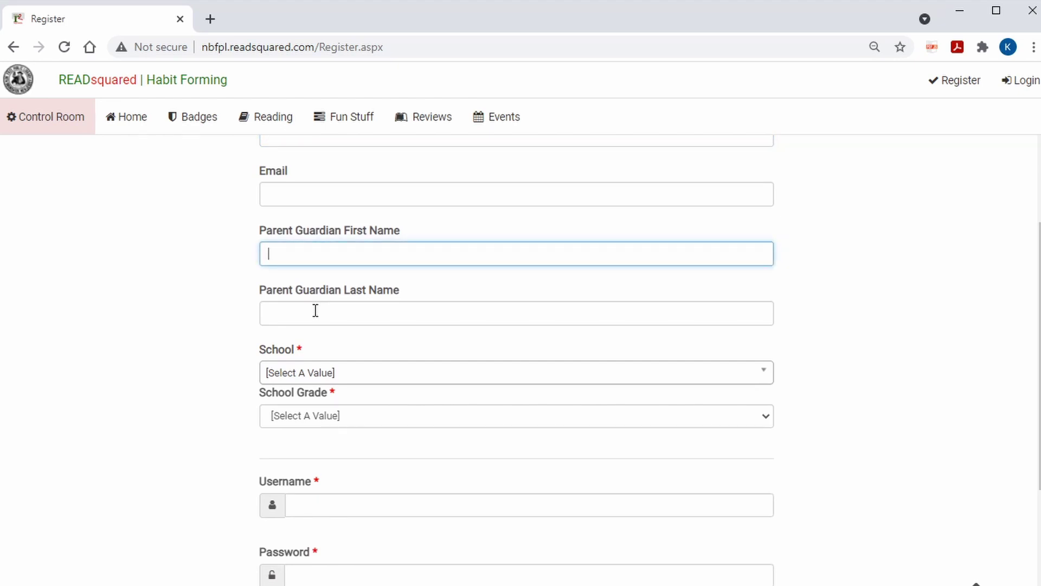
scroll(315, 317, down, 2)
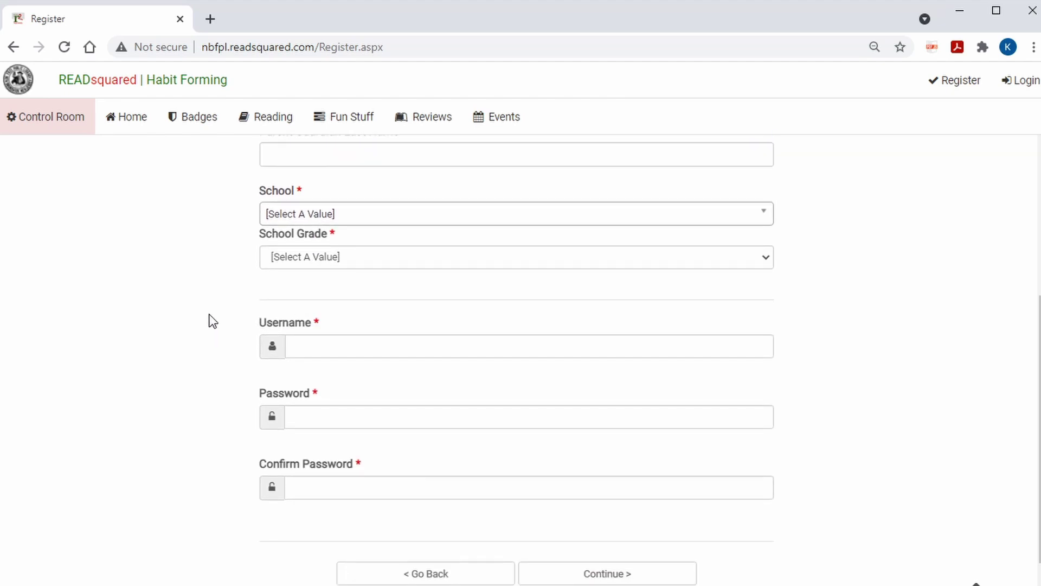
- Choose Roosevelt as the school and 5th Grade as the school grade
click(427, 220)
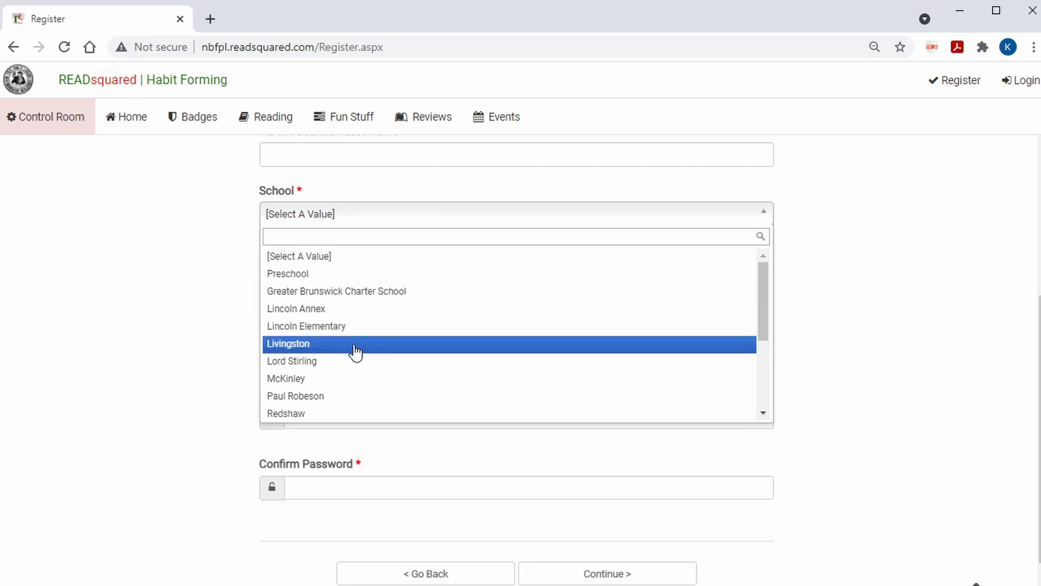
scroll(353, 353, down, 3)
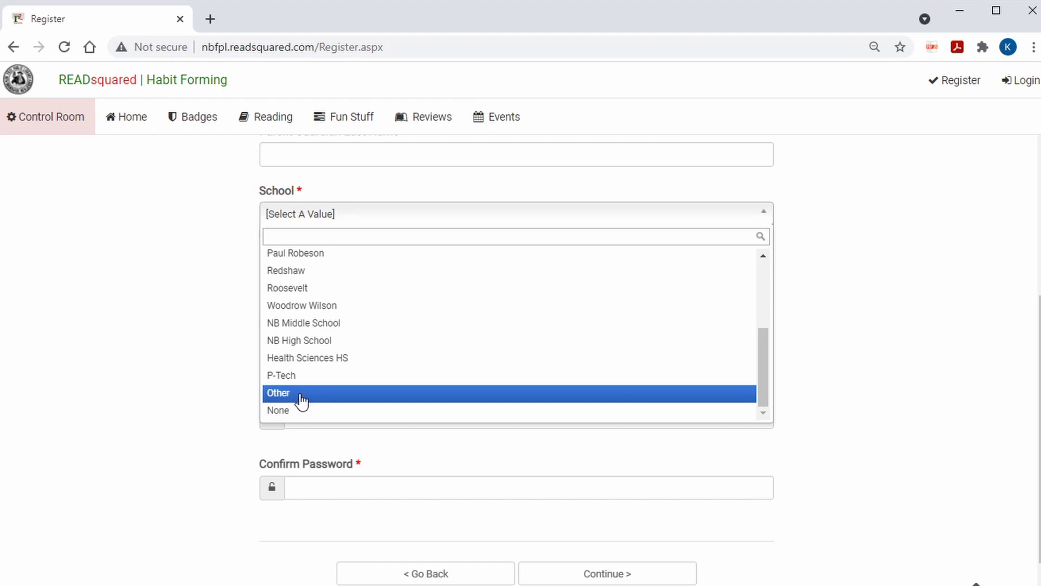
scroll(301, 399, up, 2)
scroll(308, 390, up, 2)
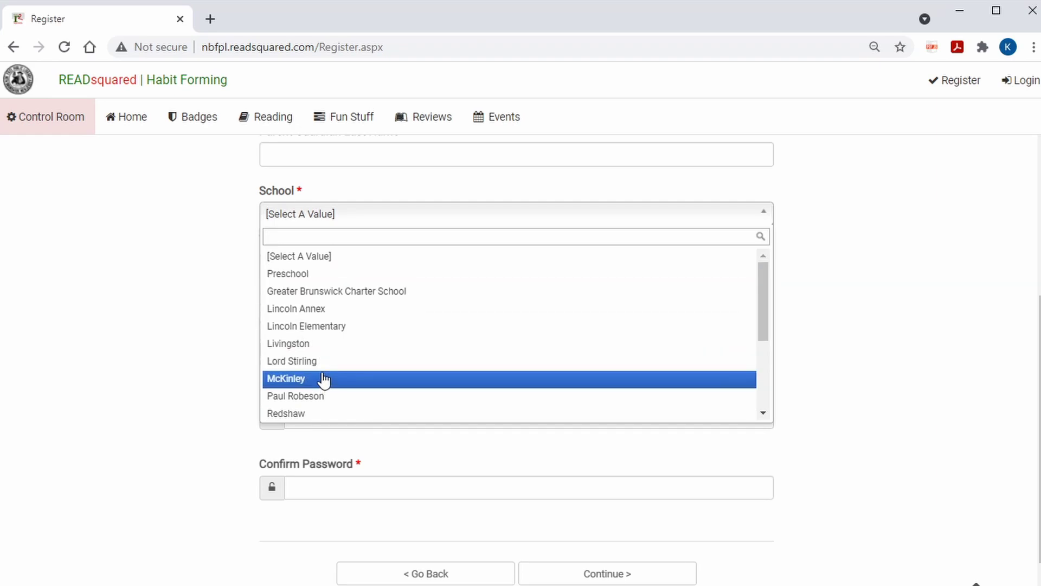
scroll(322, 377, down, 2)
click(318, 360)
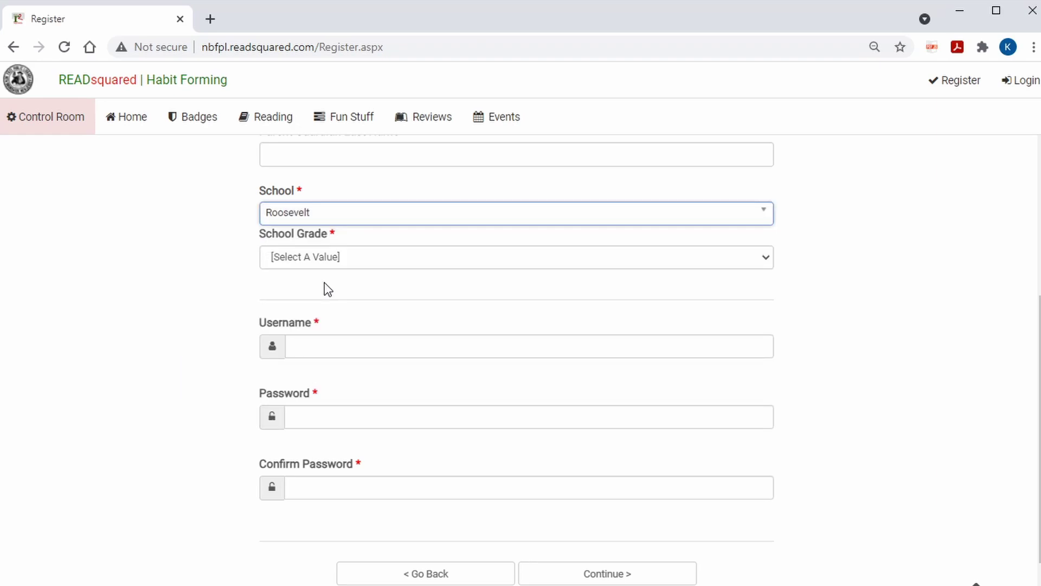
key(Tab)
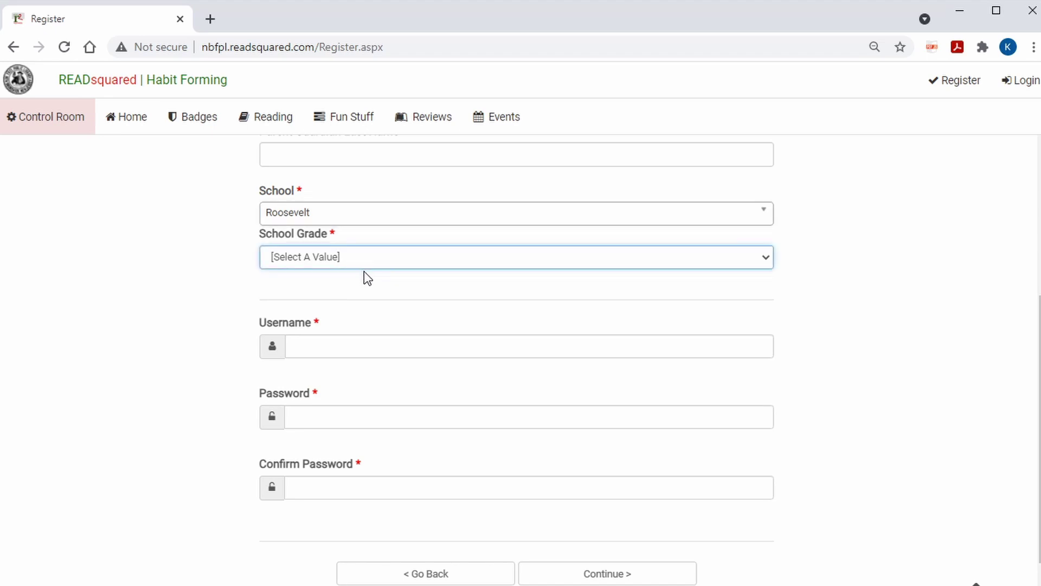
key(5)
- Enter a username, enter and confirm the password, and submit the registration
click(377, 352)
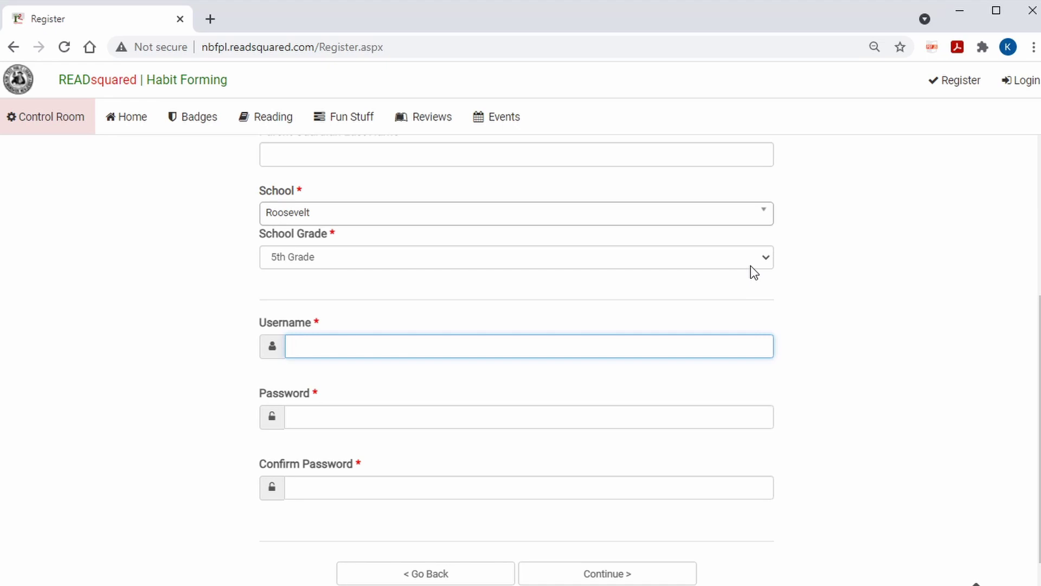
text(GH)
text(effley)
click(481, 417)
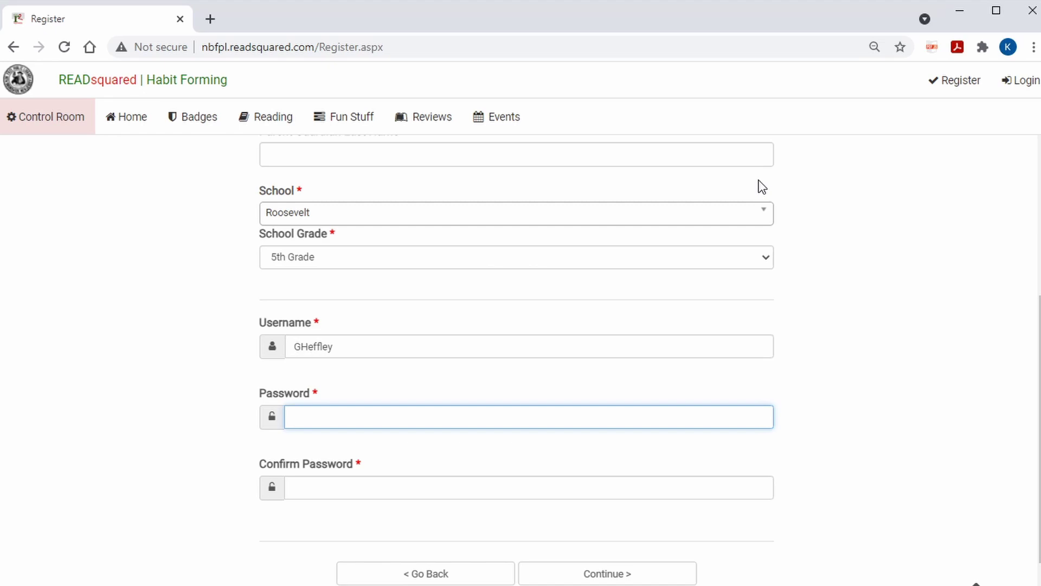
text(p)
text(assw)
text(ord)
click(548, 494)
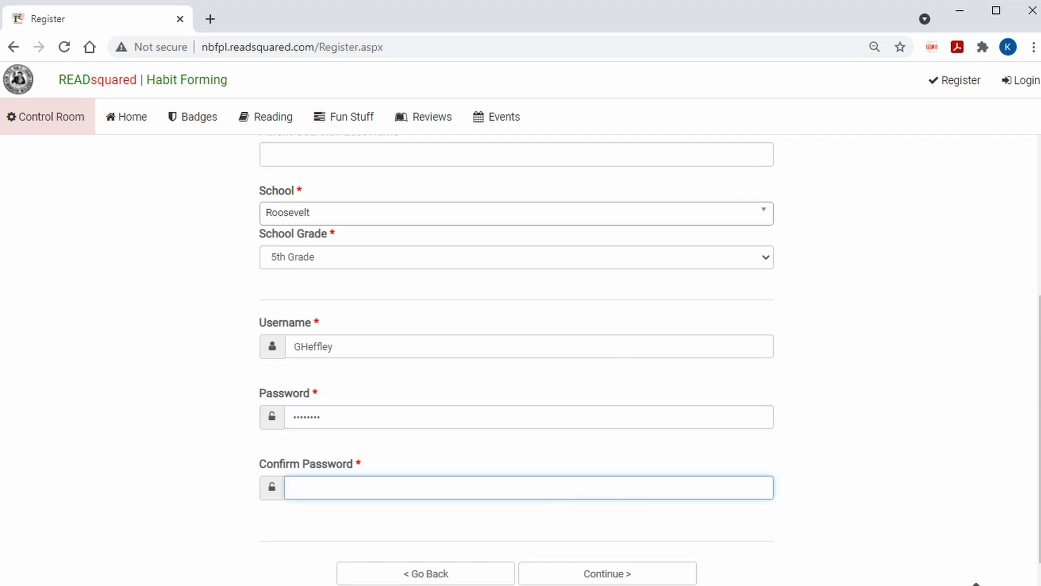
text(p)
text(assw)
text(r)
click(603, 573)
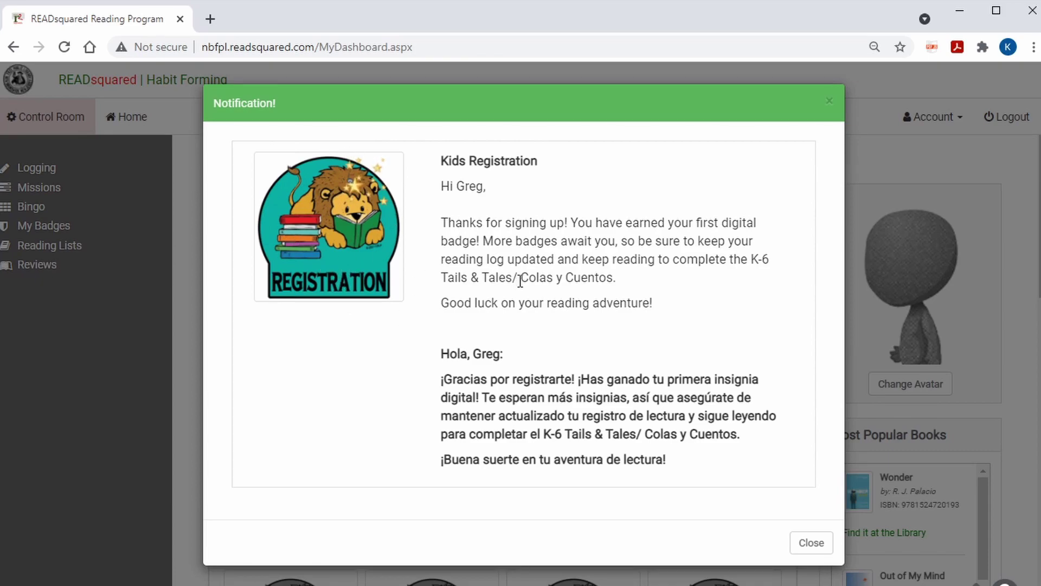
- Close the welcome notification for Greg's Registration badge
click(809, 544)
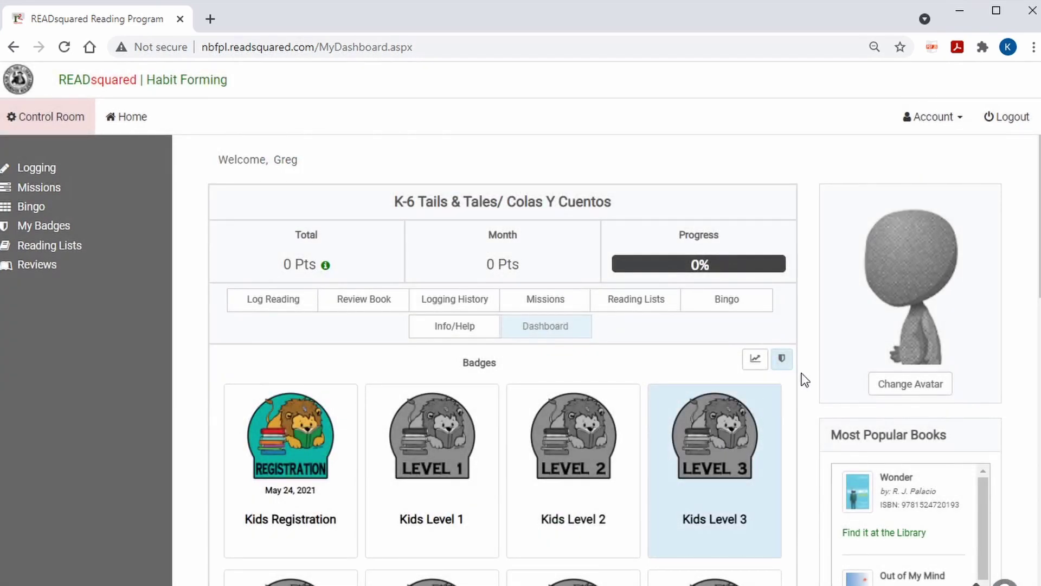
- Save an avatar with the crocodile character, a dark grey rocket and a grey planet background
click(911, 384)
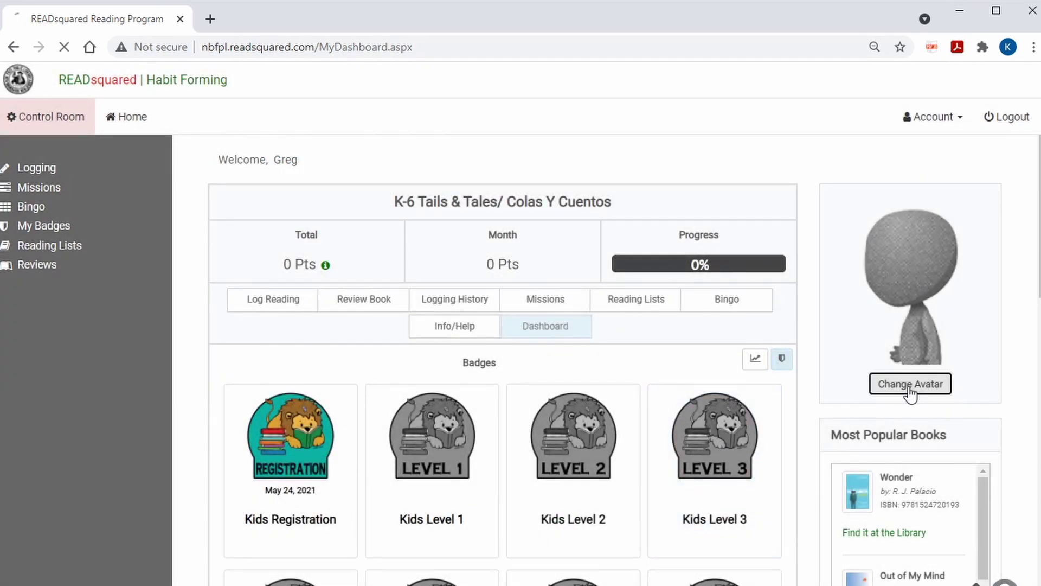
click(833, 254)
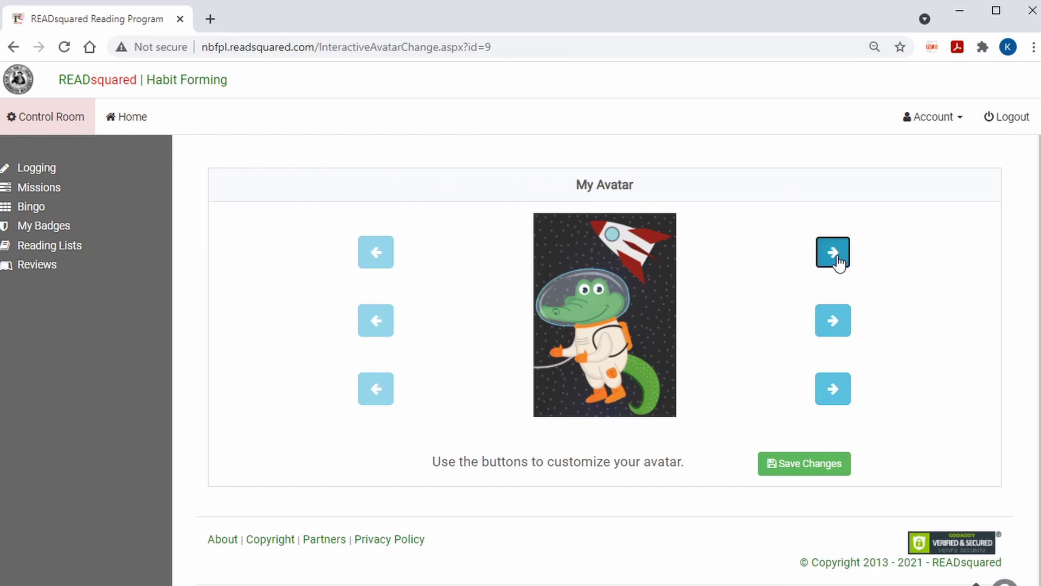
click(376, 258)
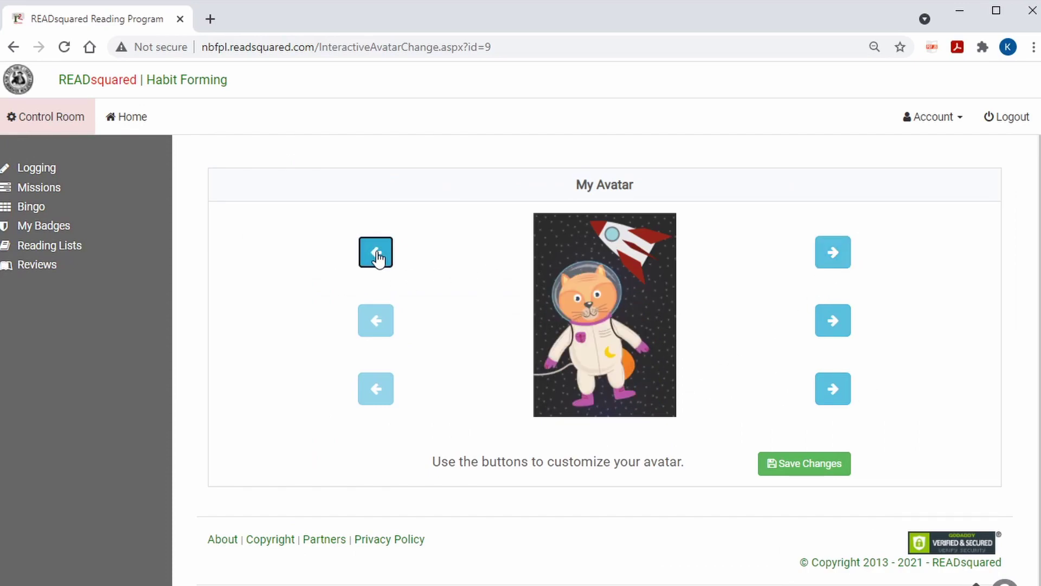
click(839, 333)
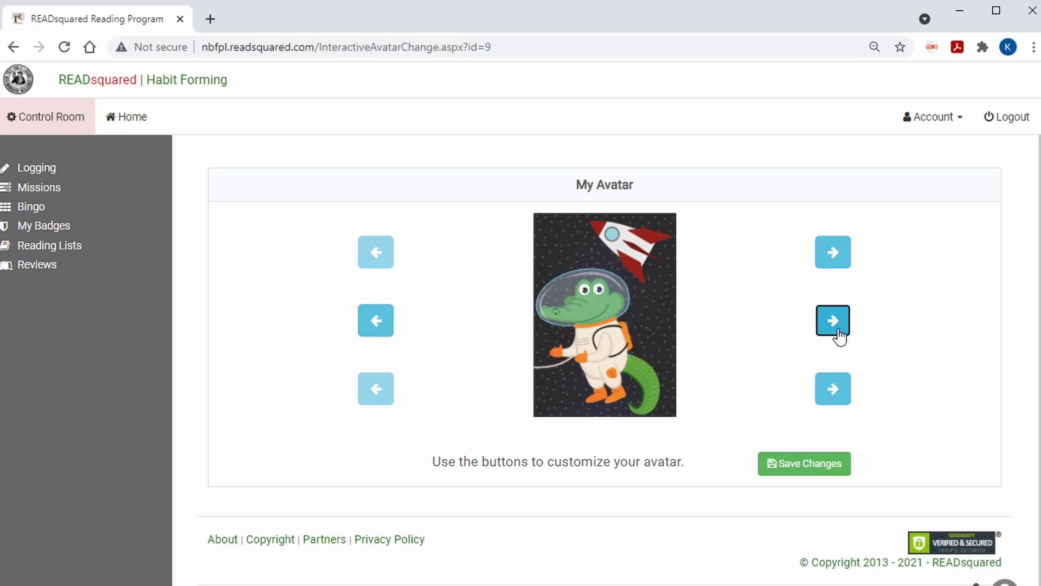
click(829, 397)
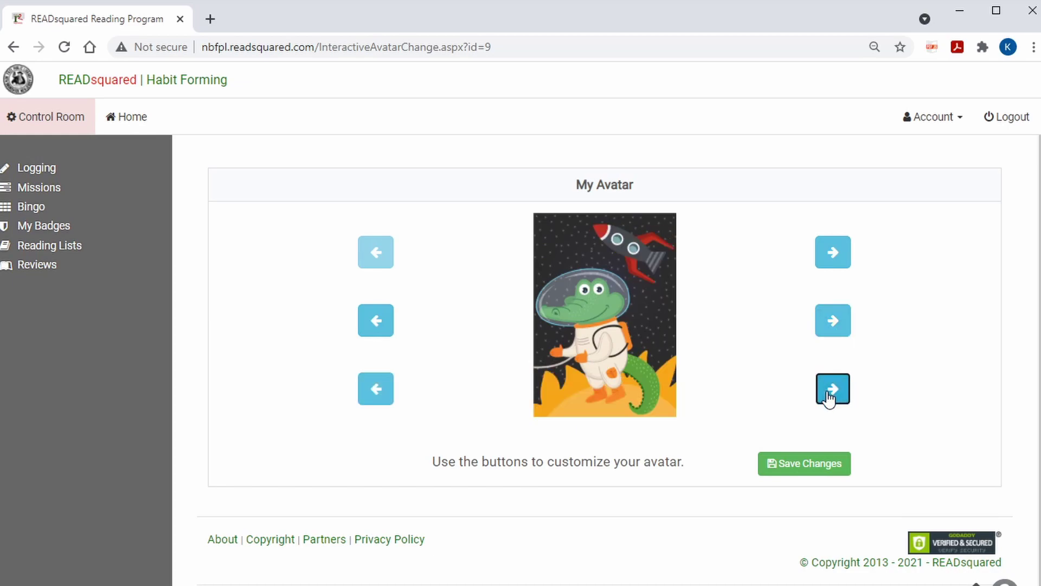
click(801, 470)
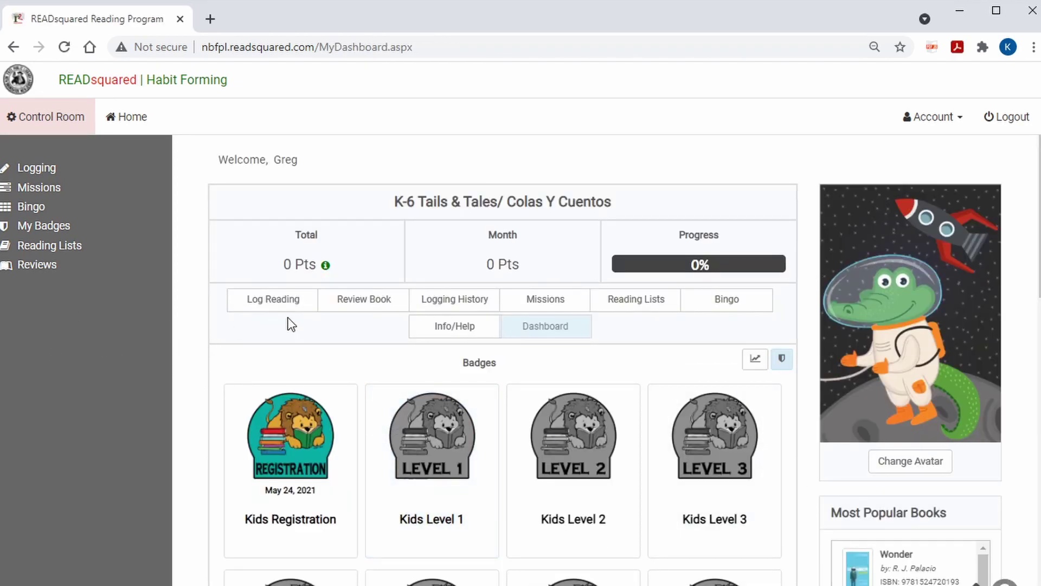
- Log 2 days of reading 'Wimpy Kid' and close the 50-points notification
click(35, 172)
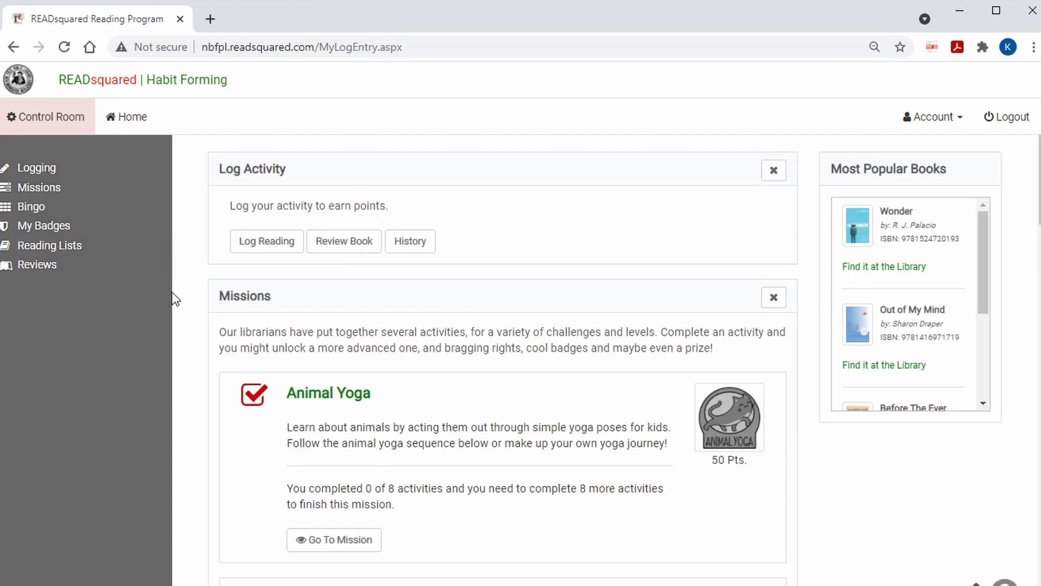
click(271, 244)
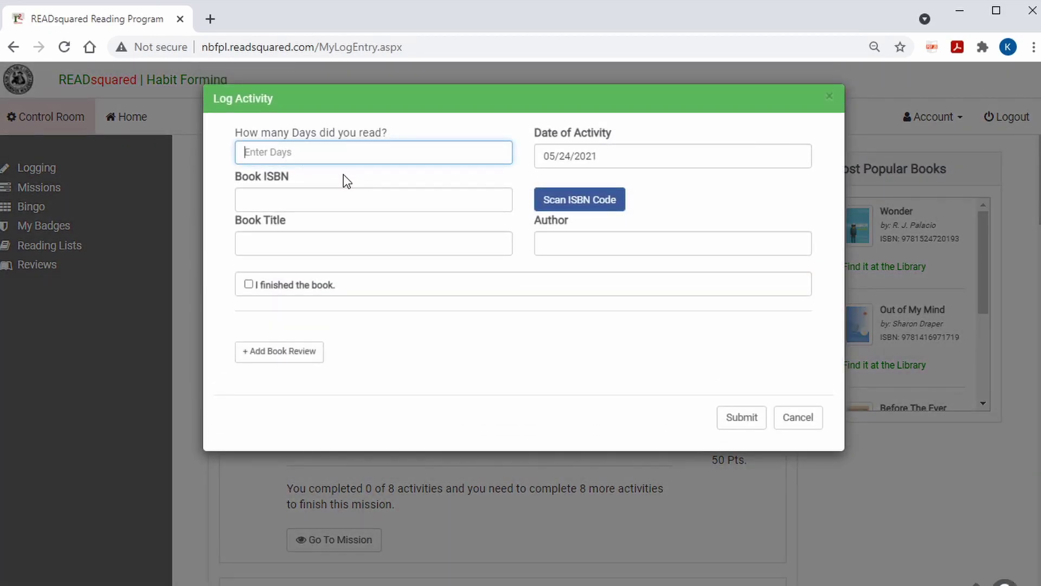
text(2)
click(285, 250)
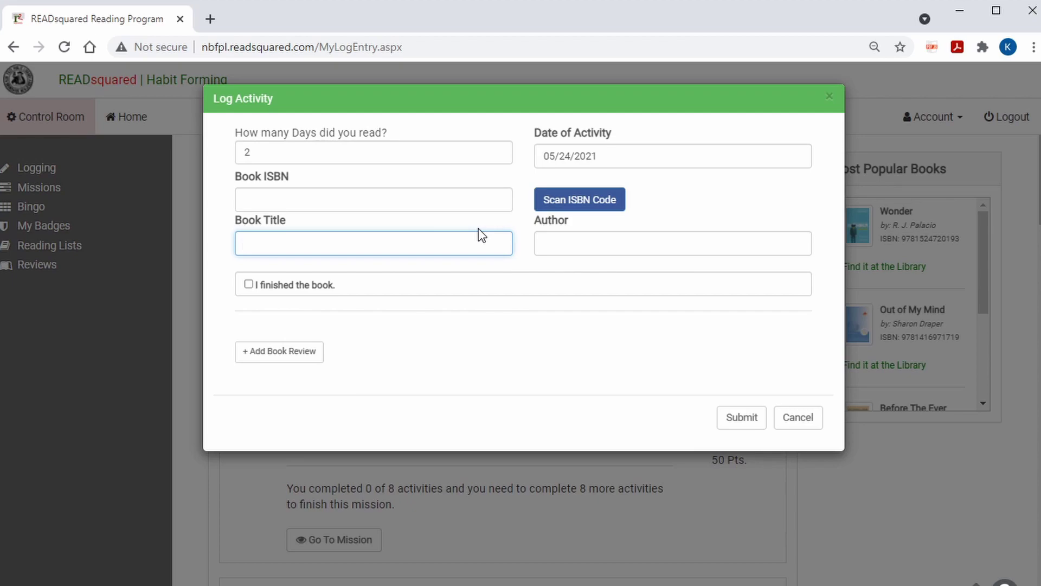
text(Wi)
text(mpy Kid)
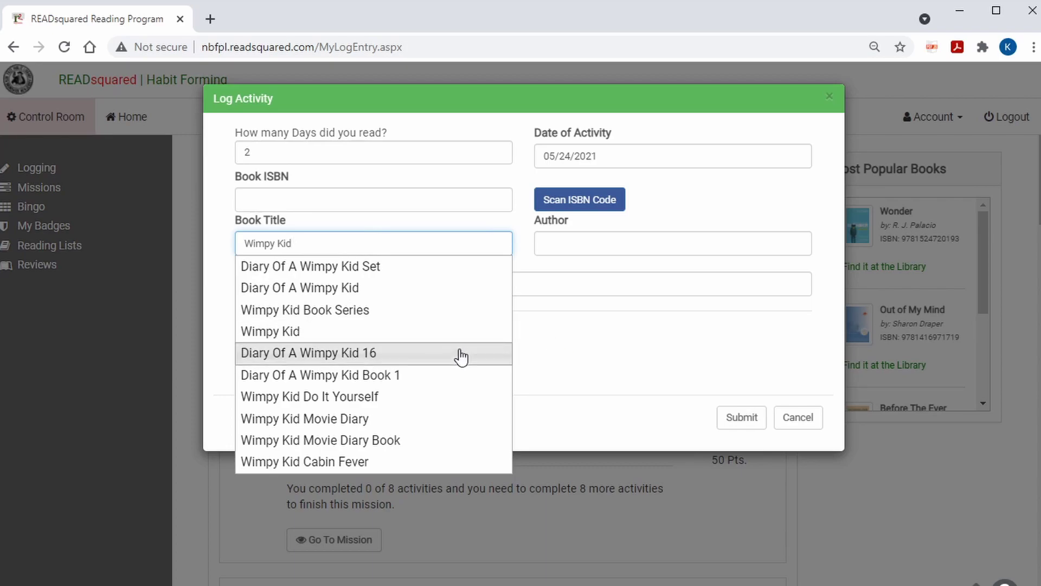
click(363, 333)
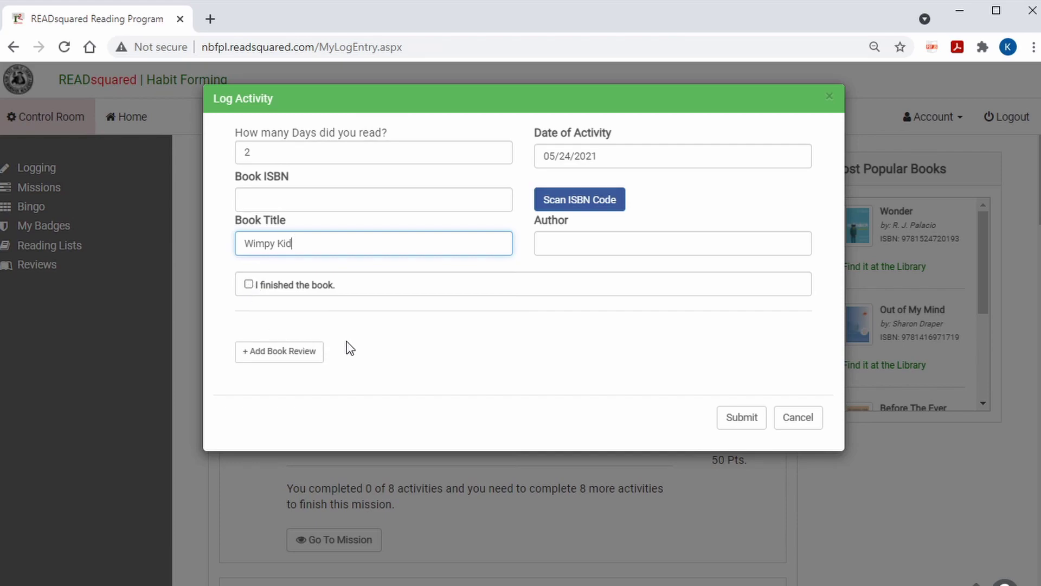
click(741, 420)
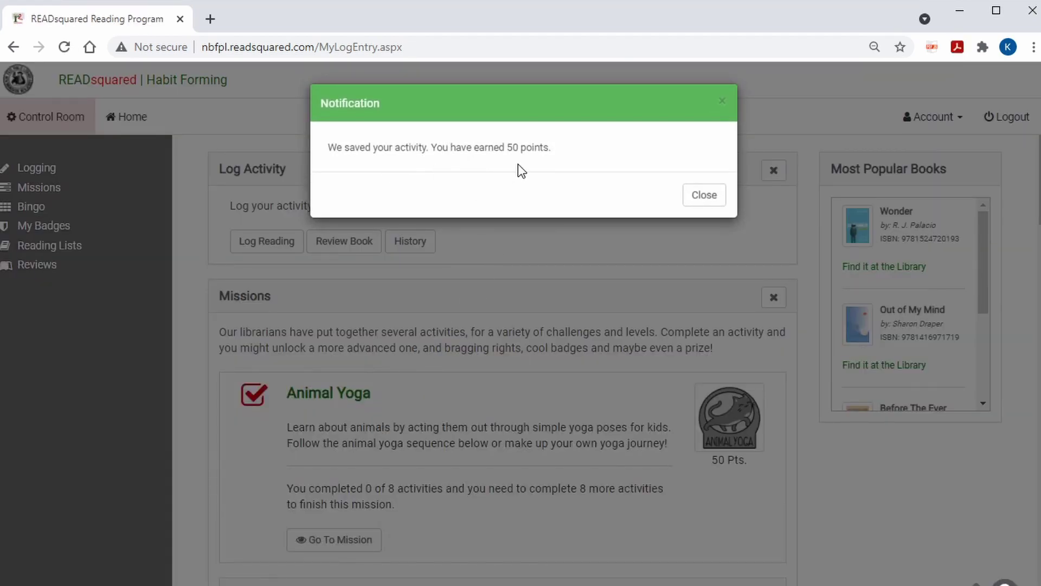
click(704, 196)
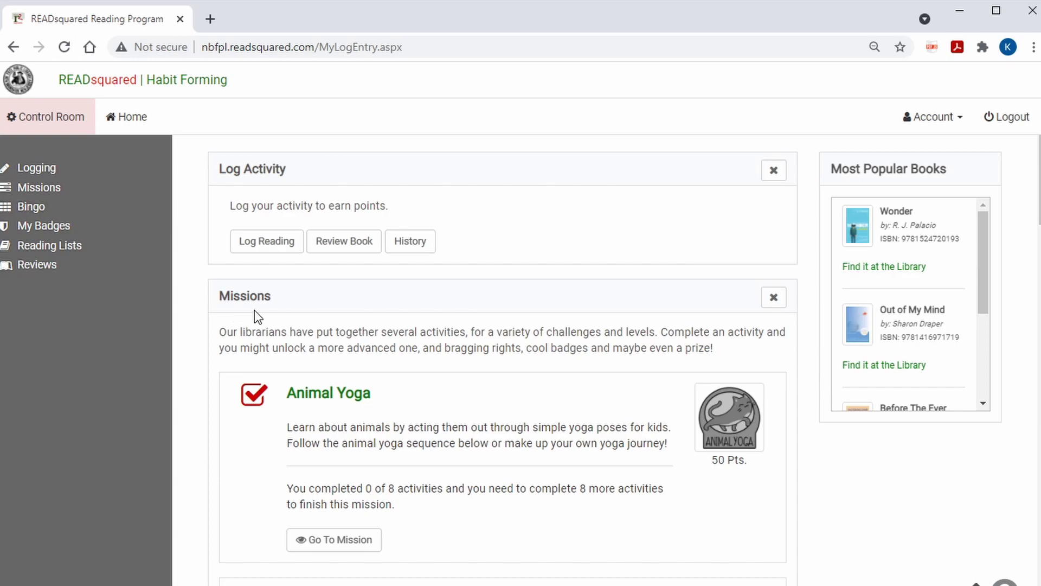
scroll(255, 310, down, 2)
scroll(360, 400, down, 2)
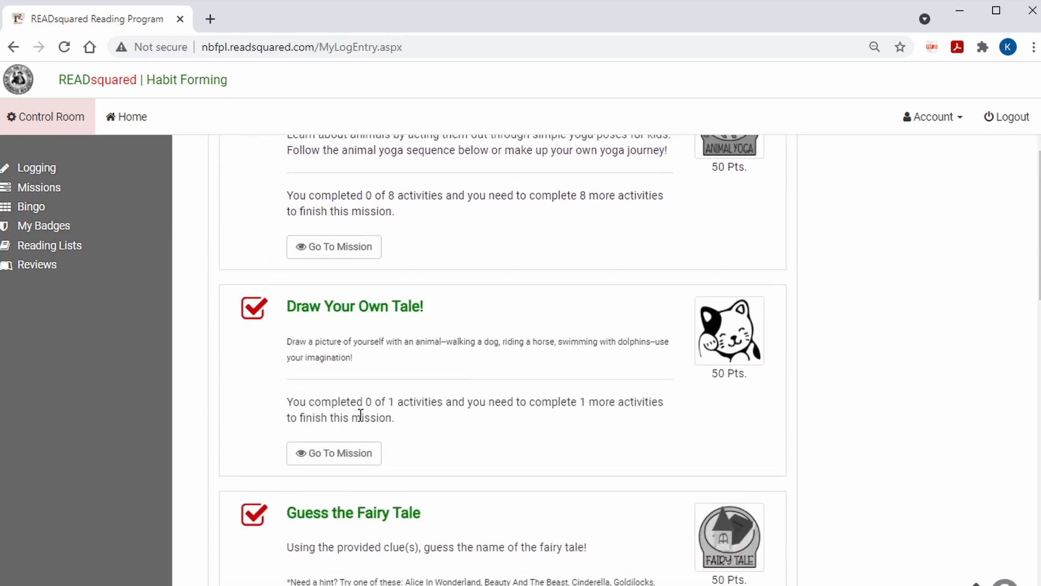
scroll(361, 416, down, 1)
scroll(361, 418, down, 1)
scroll(367, 411, up, 4)
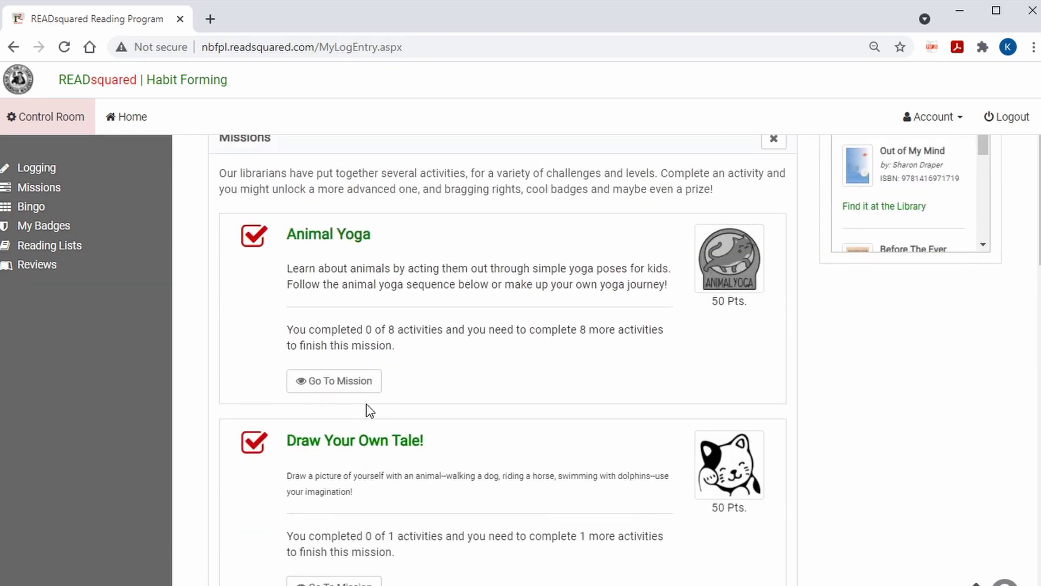
- Go to the Reviews page from the sidebar after browsing the Missions list
click(31, 274)
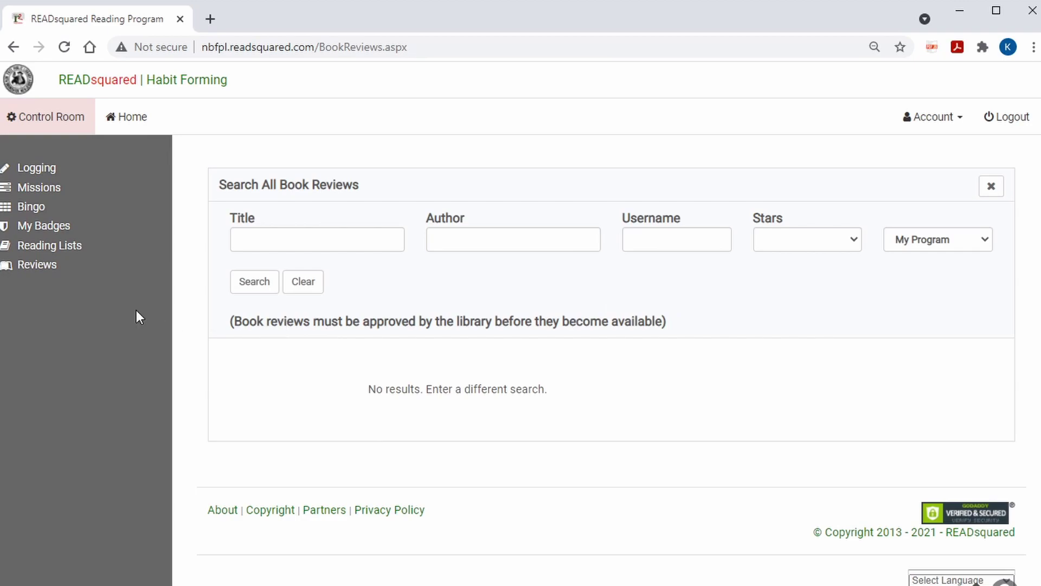
- Show Greg's Bingo card from the sidebar and scroll through its activity grid
click(31, 208)
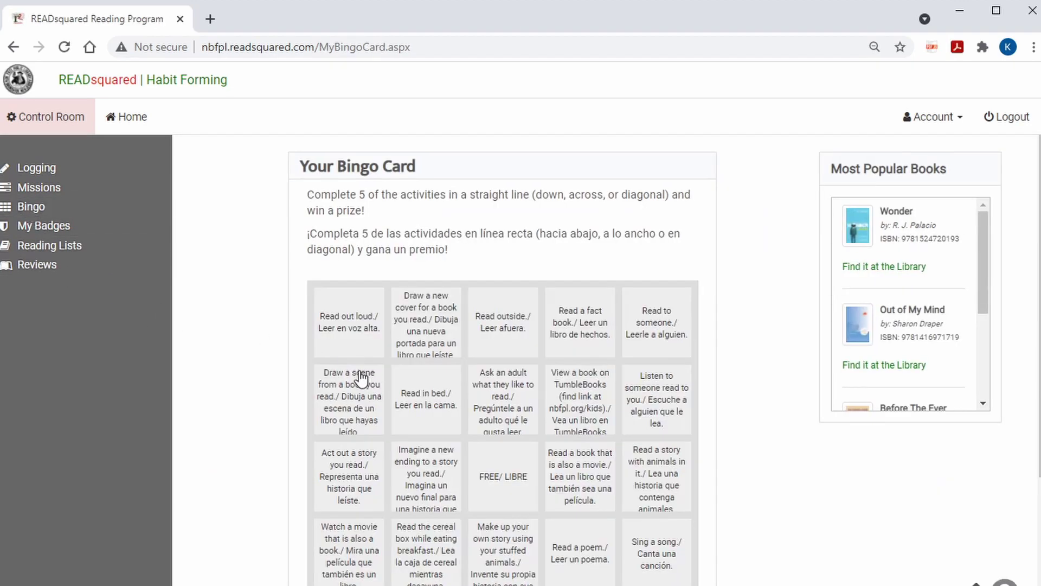
scroll(505, 562, down, 1)
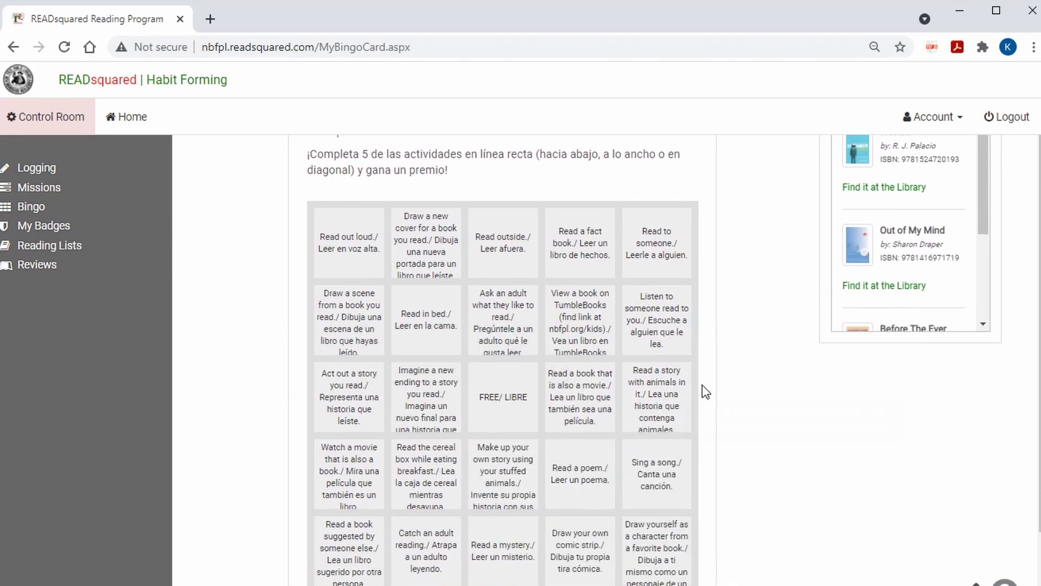
scroll(782, 440, up, 1)
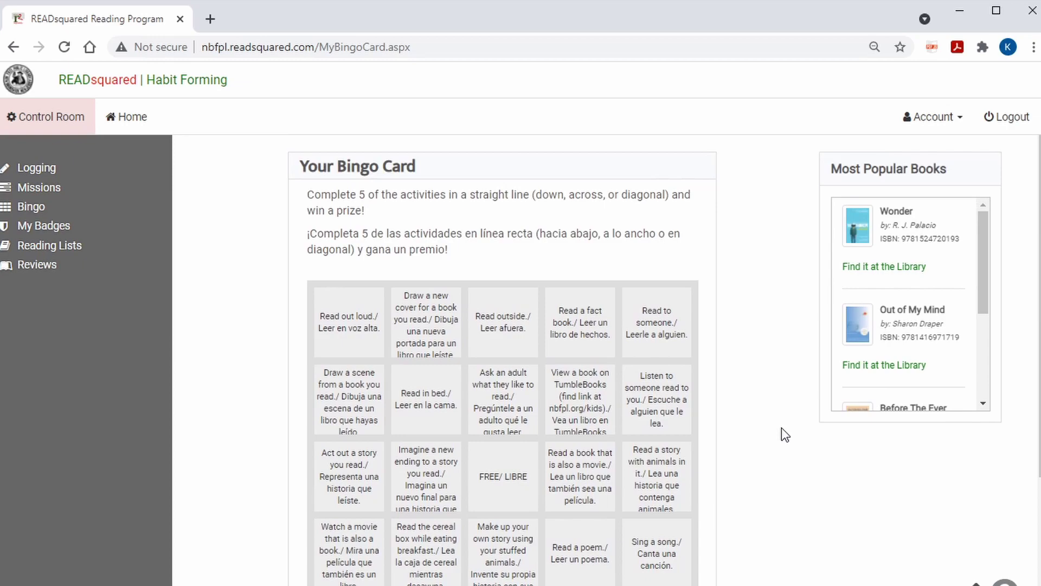